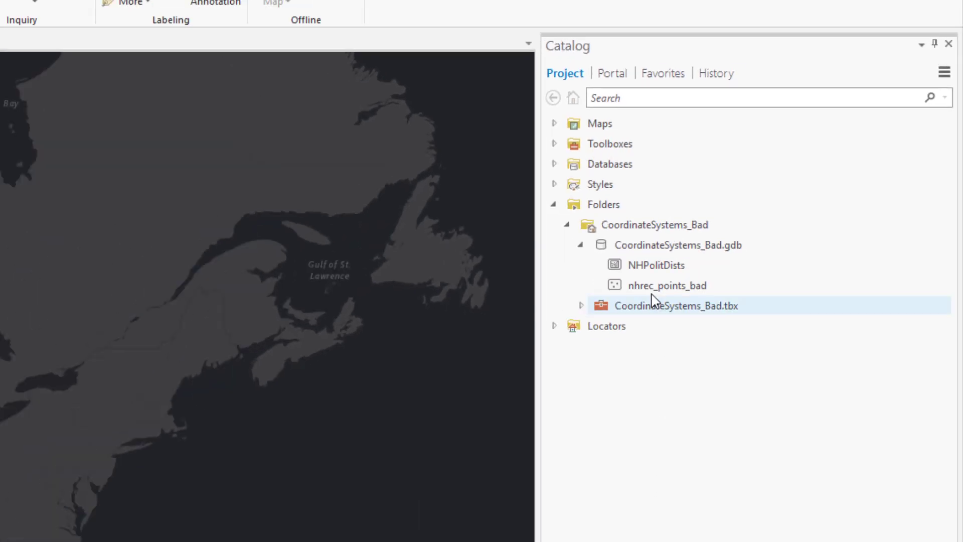
Step: Select the NHPolitDists feature class in CoordinateSystems_Bad.gdb in the Catalog
click(554, 305)
Step: Add NHPolitDists to the Bad CS map and confirm the map uses NH StatePlane FIPS 2800 Feet
right_click(554, 305)
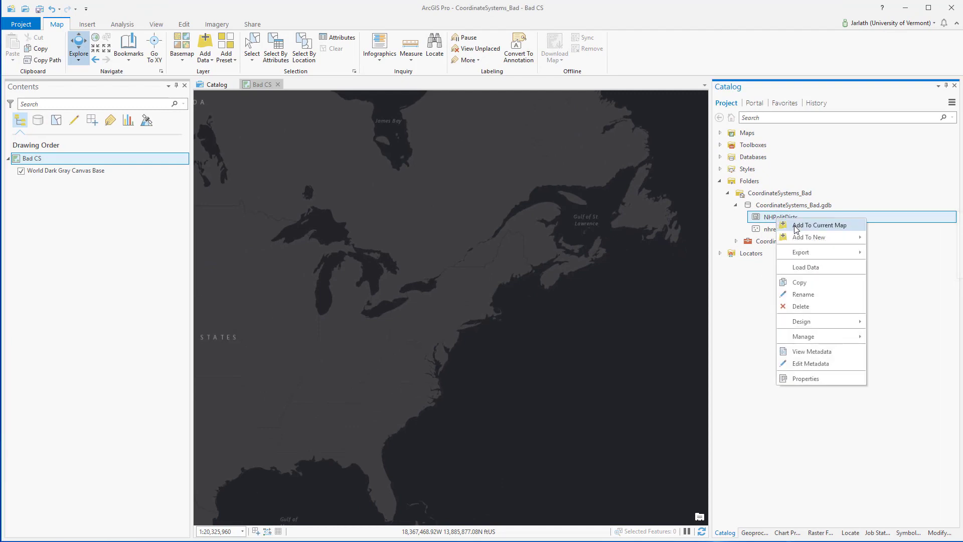
click(796, 226)
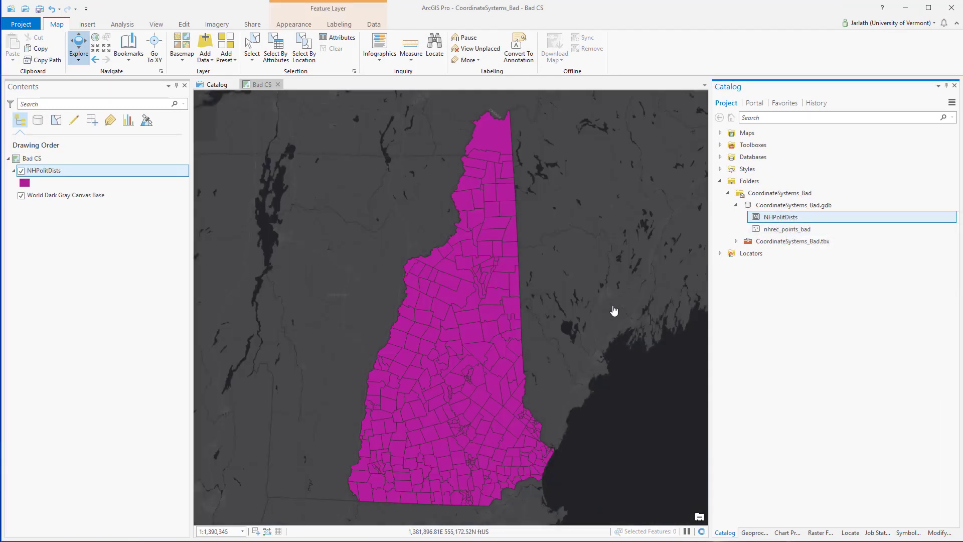
right_click(51, 159)
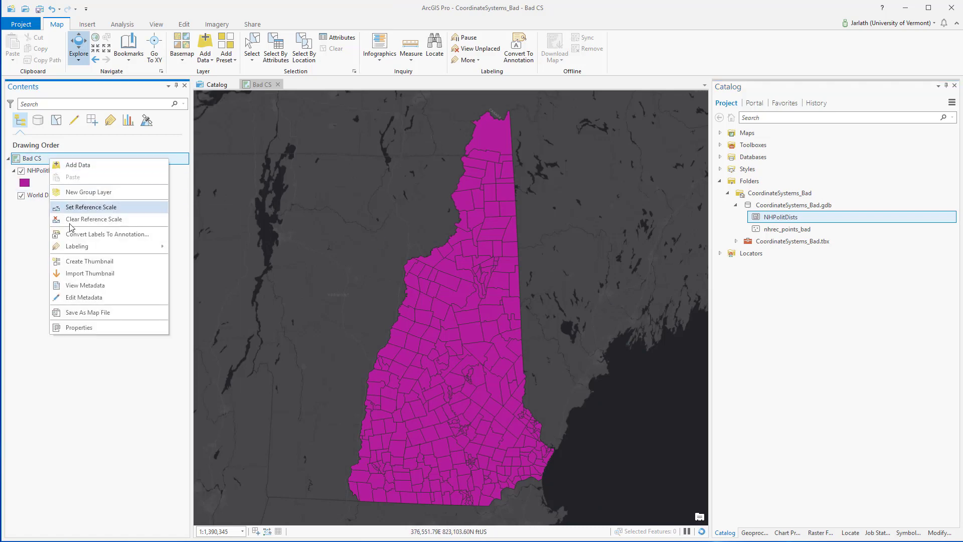
click(79, 327)
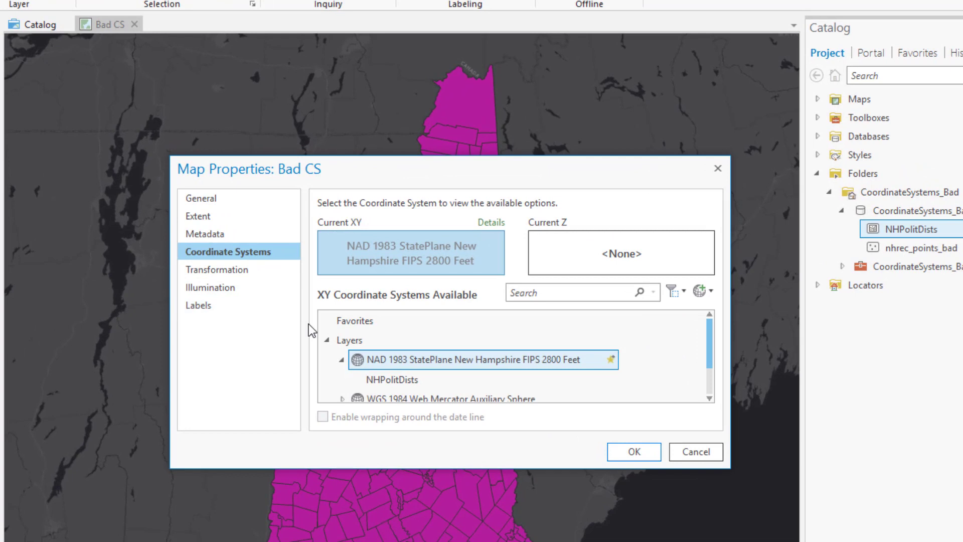
drag(706, 341, 706, 351)
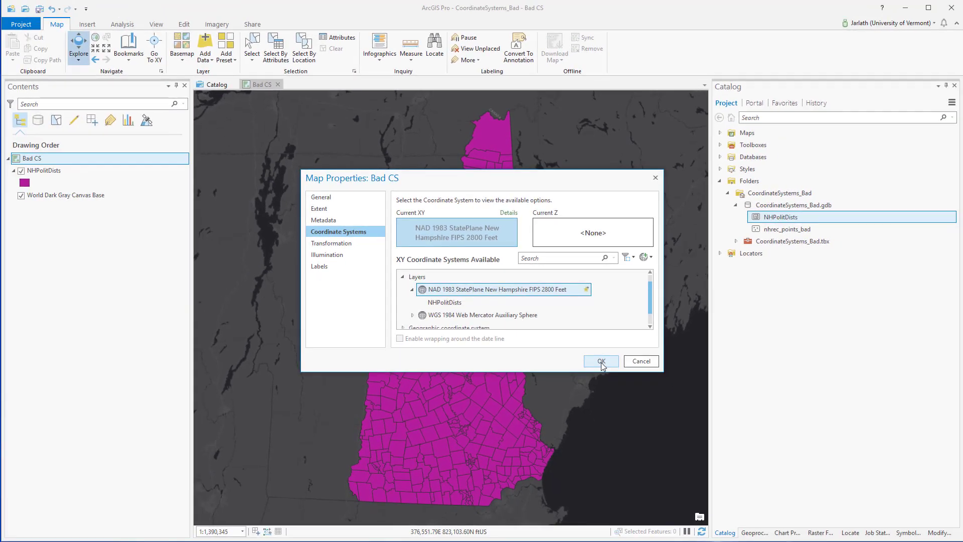
click(601, 362)
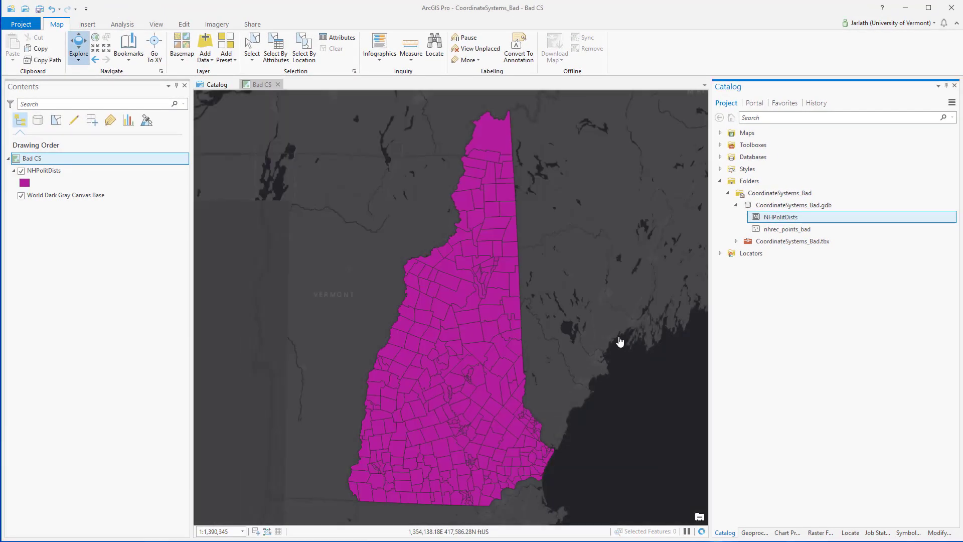
Step: Add nhrec_points_bad to the map and zoom to its points, which land near Cabot Strait
right_click(772, 229)
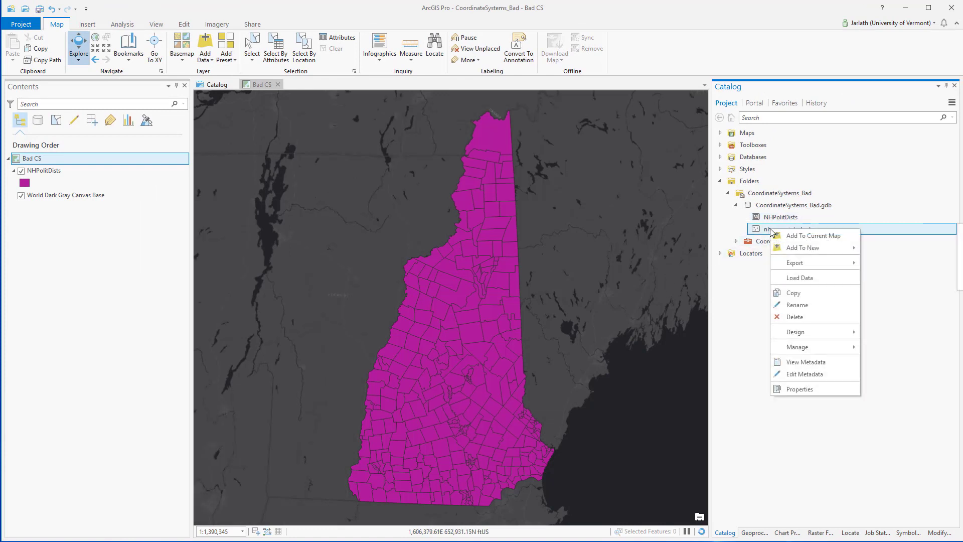
click(782, 235)
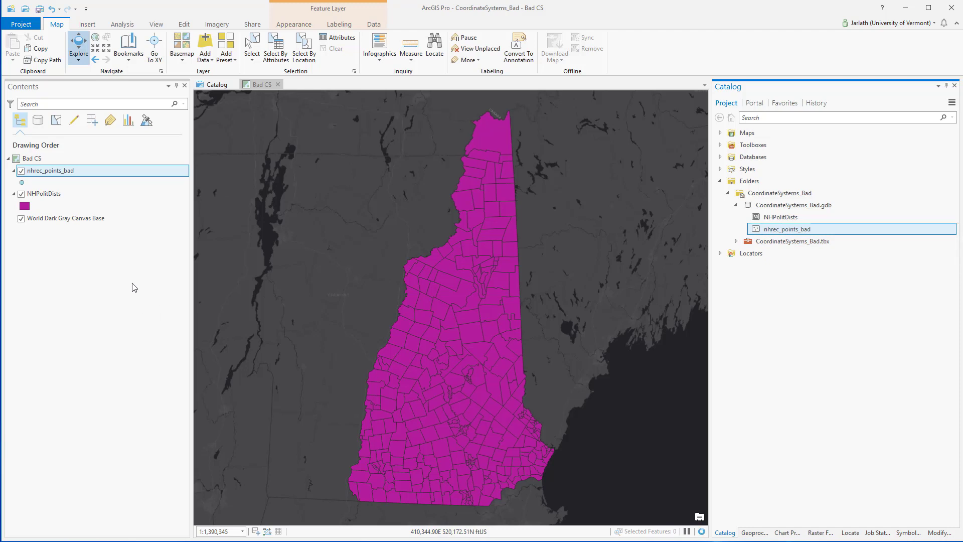
click(74, 172)
right_click(73, 173)
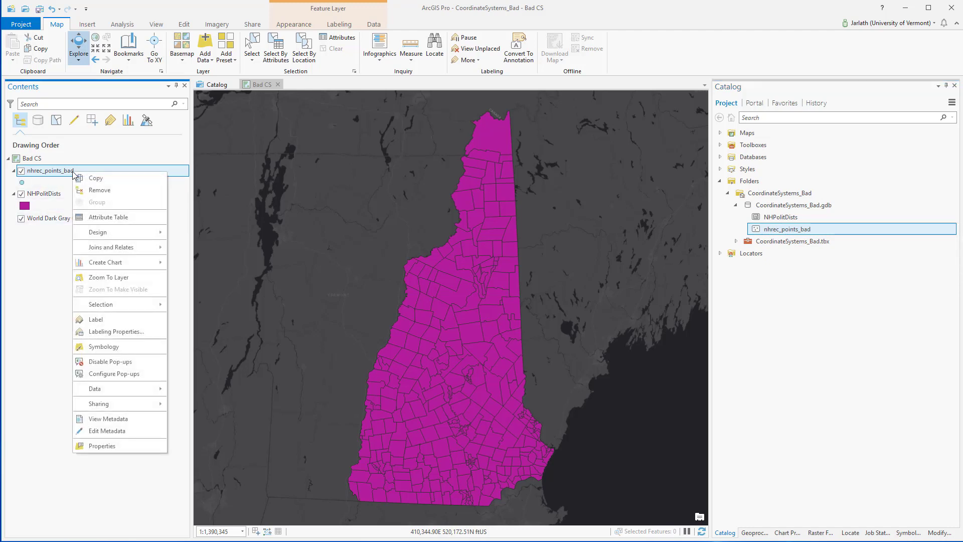
click(95, 277)
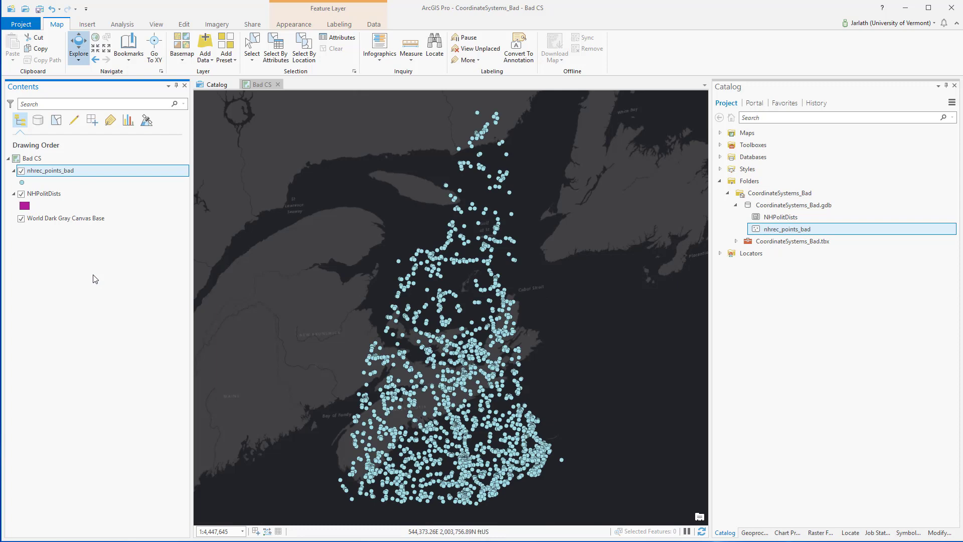
Step: Inspect nhrec_points_bad's source spatial reference: NH StatePlane FIPS 2800, WKID 32110, linear unit Meters
right_click(65, 174)
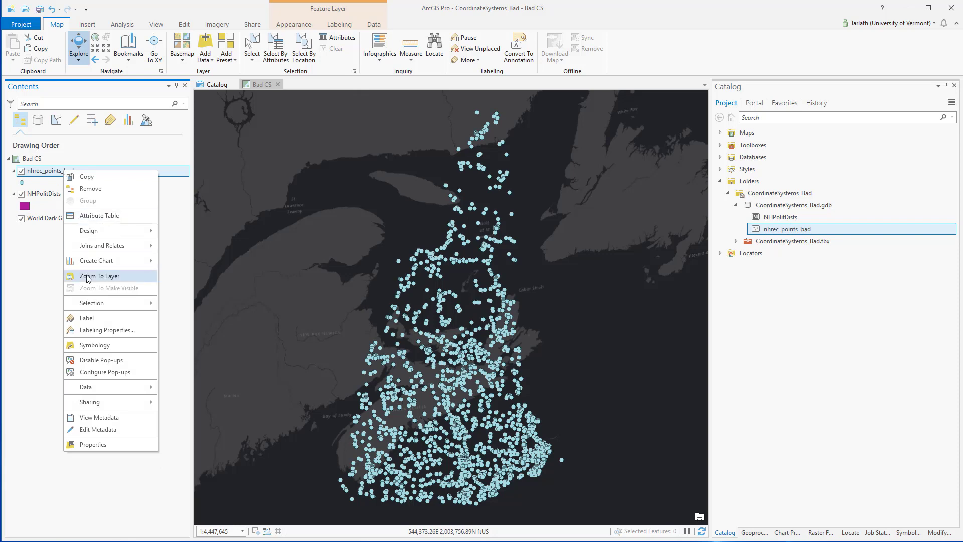
click(93, 444)
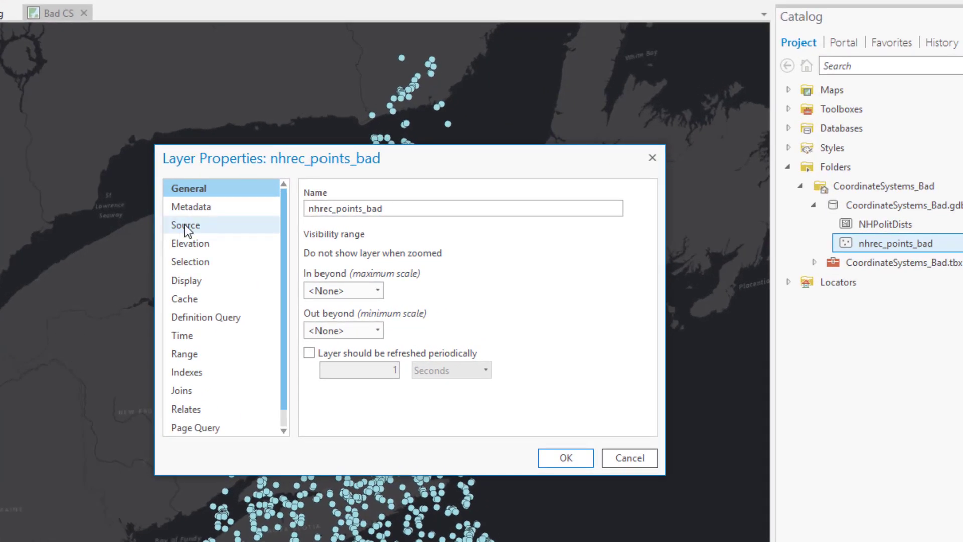
click(253, 222)
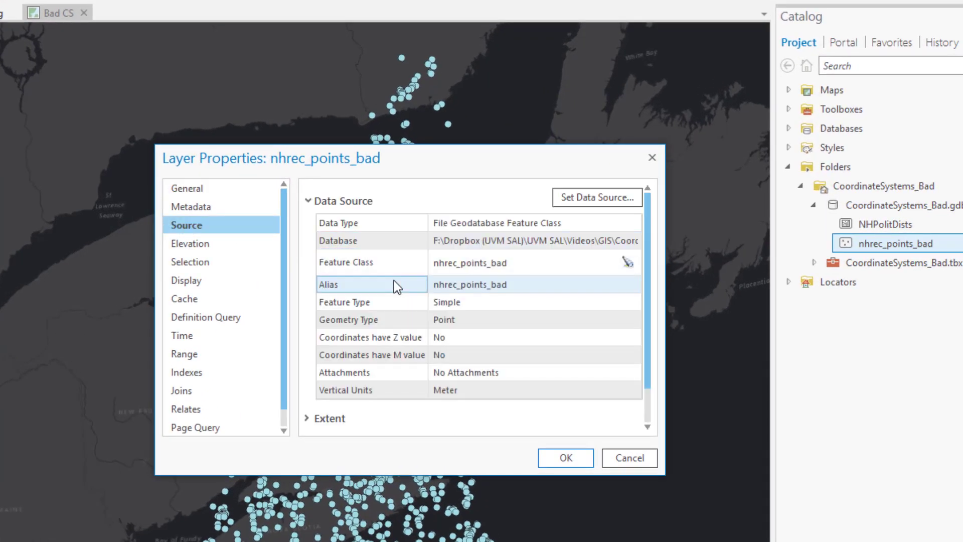
scroll(394, 282, down, 1)
click(308, 402)
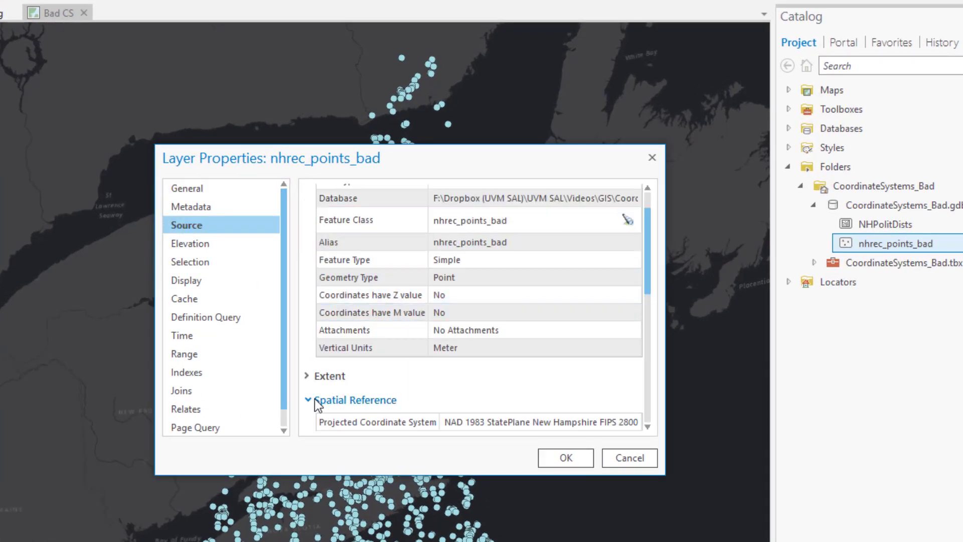
scroll(437, 362, down, 2)
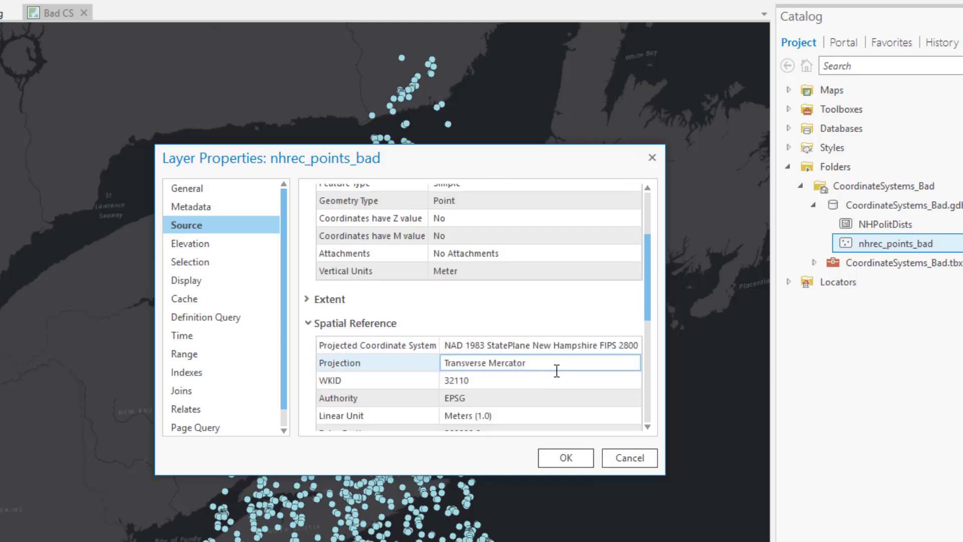
scroll(554, 370, down, 4)
scroll(562, 371, up, 2)
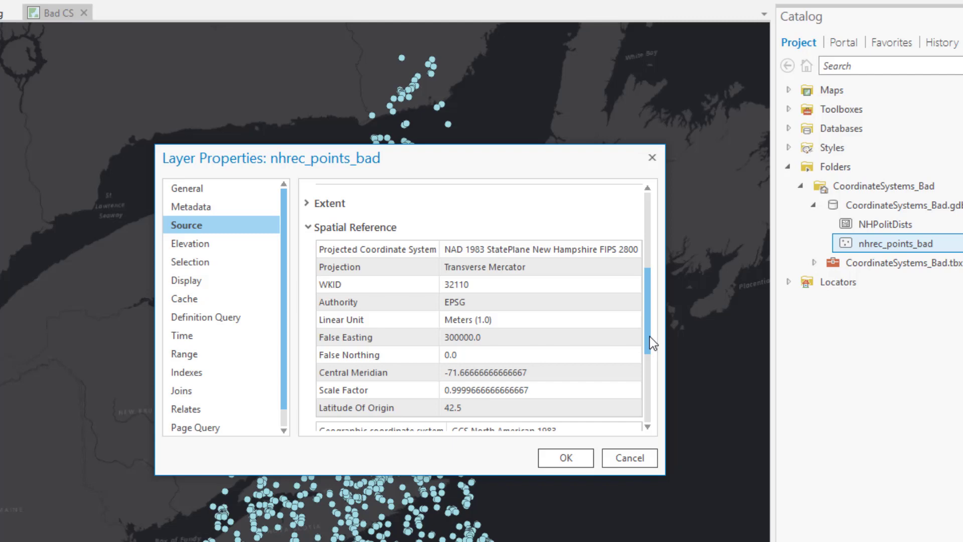
Step: Close the layer properties and try Define Projection on nhrec_points_bad with an Unknown coordinate system
click(579, 459)
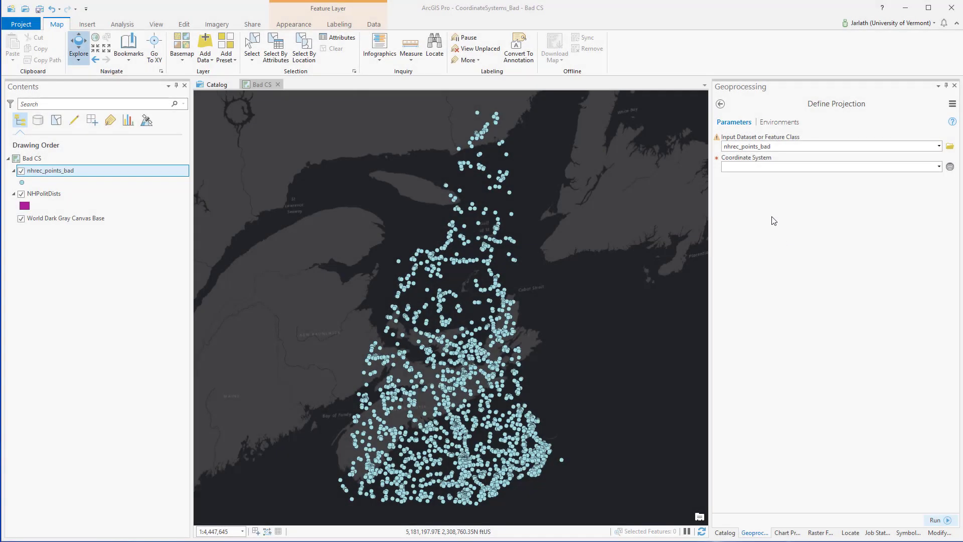
click(770, 169)
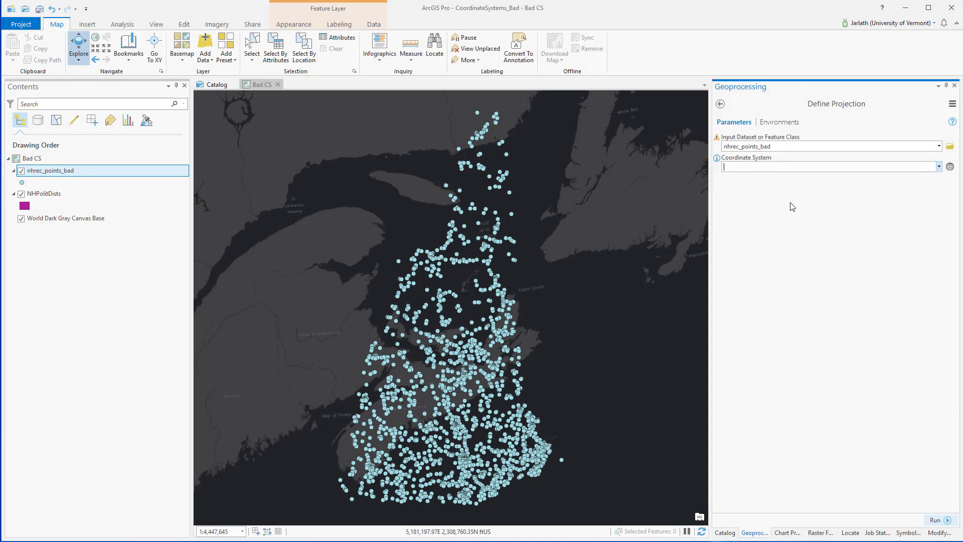
click(934, 520)
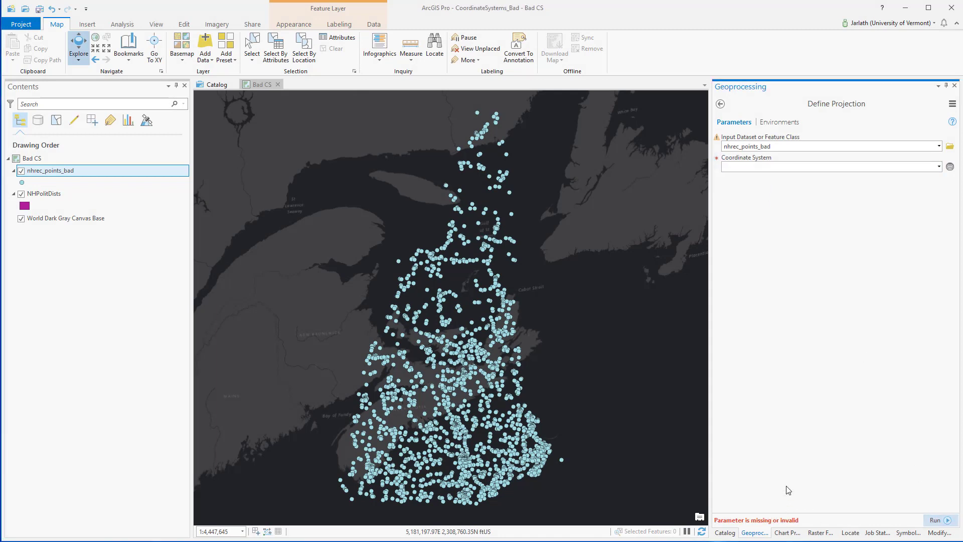
click(727, 167)
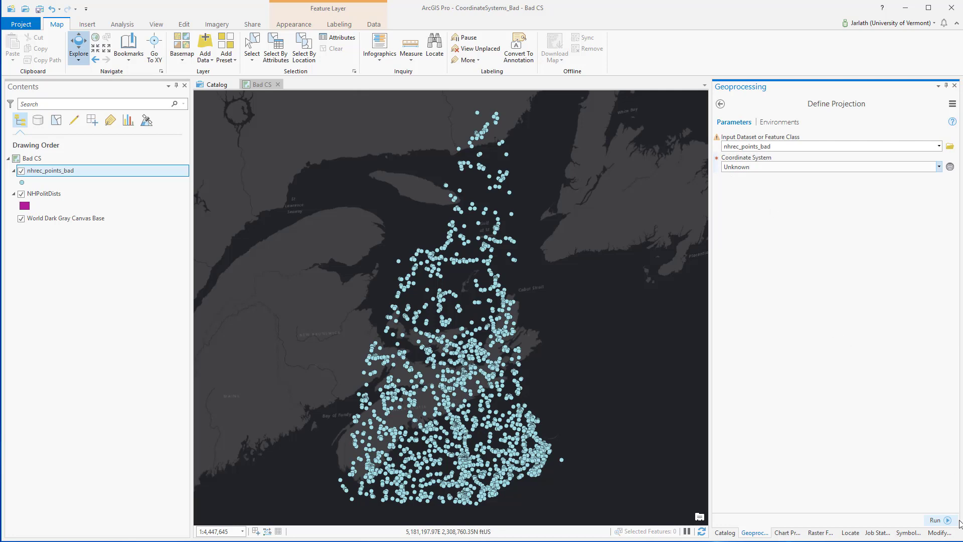
click(939, 519)
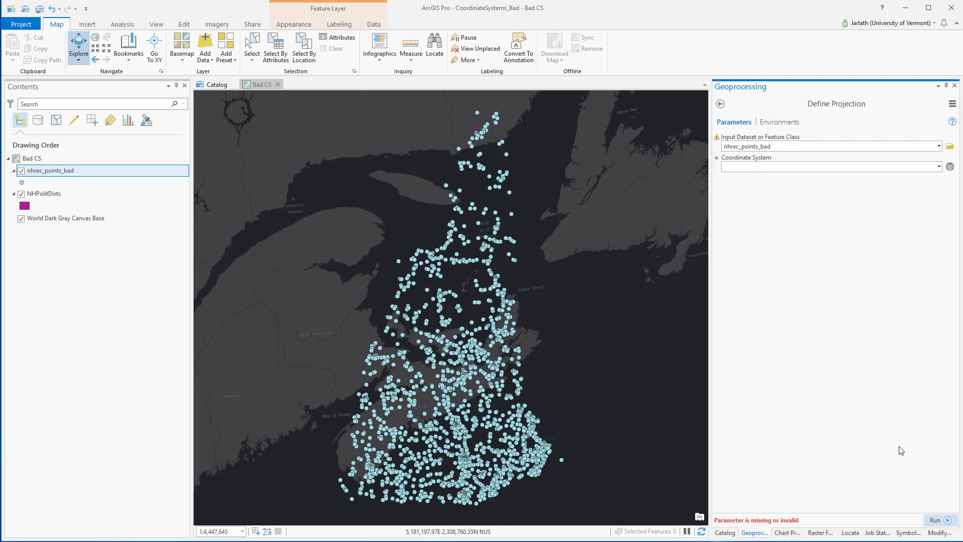
click(721, 104)
Step: Create Unknown_CS, an empty polygon feature class with no coordinate system, in CoordinateSystems_Bad.gdb
click(931, 104)
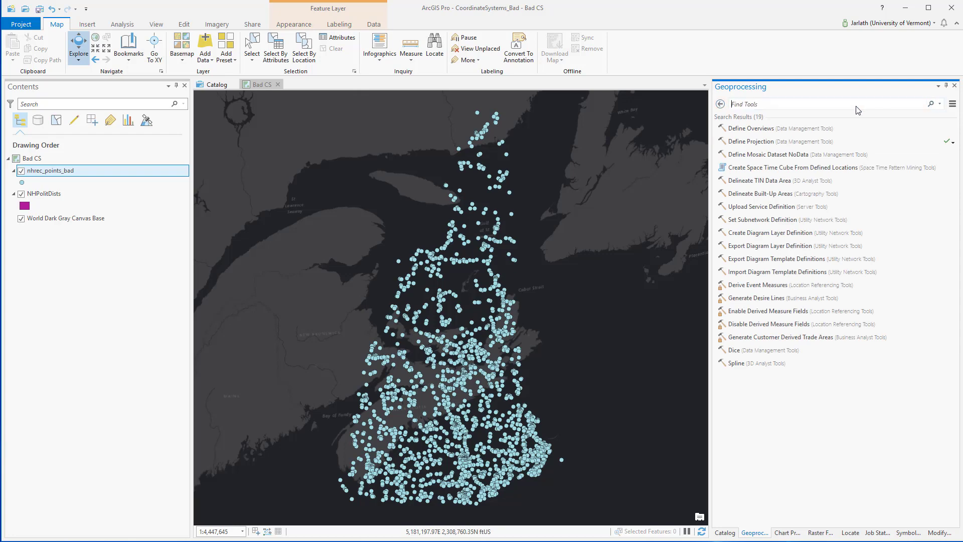
text(create feature)
key(Return)
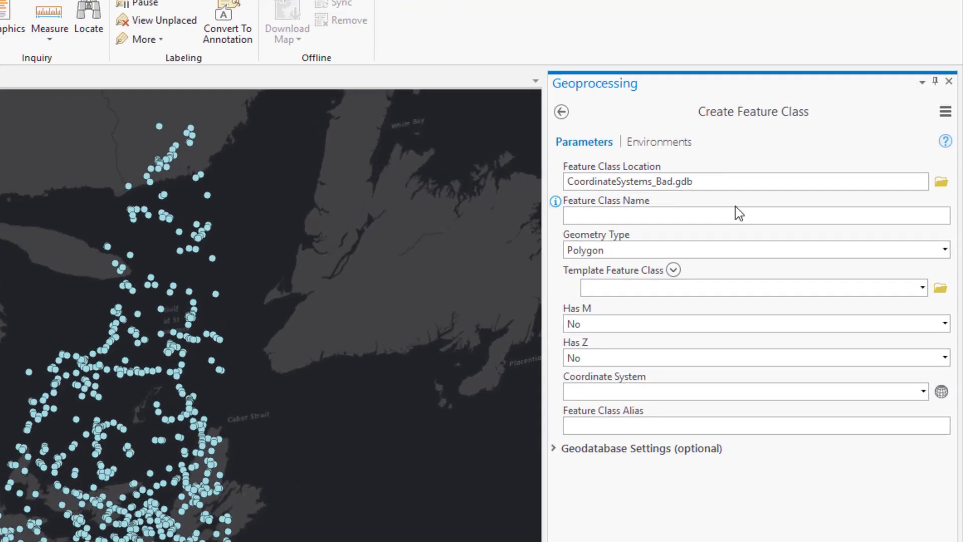
click(730, 217)
text(Unknown)
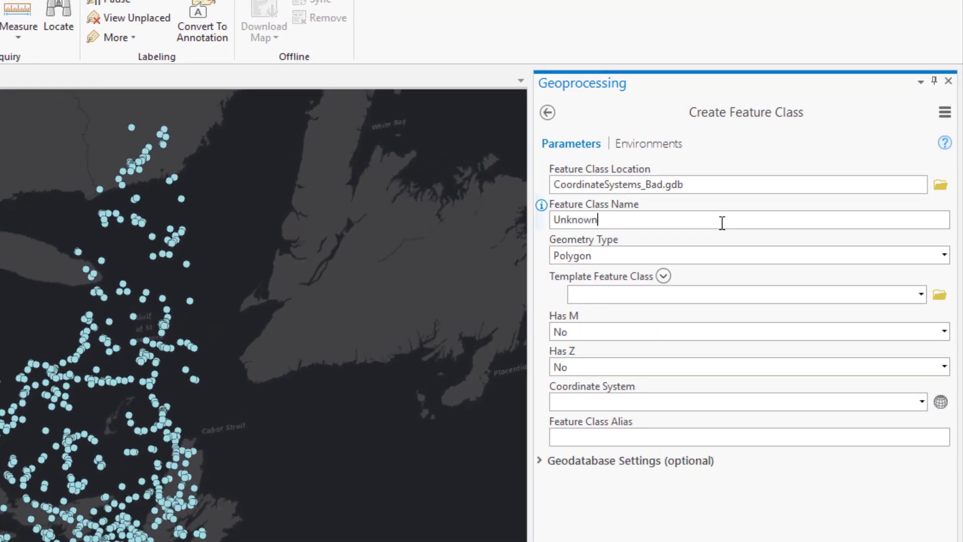
text(_CS)
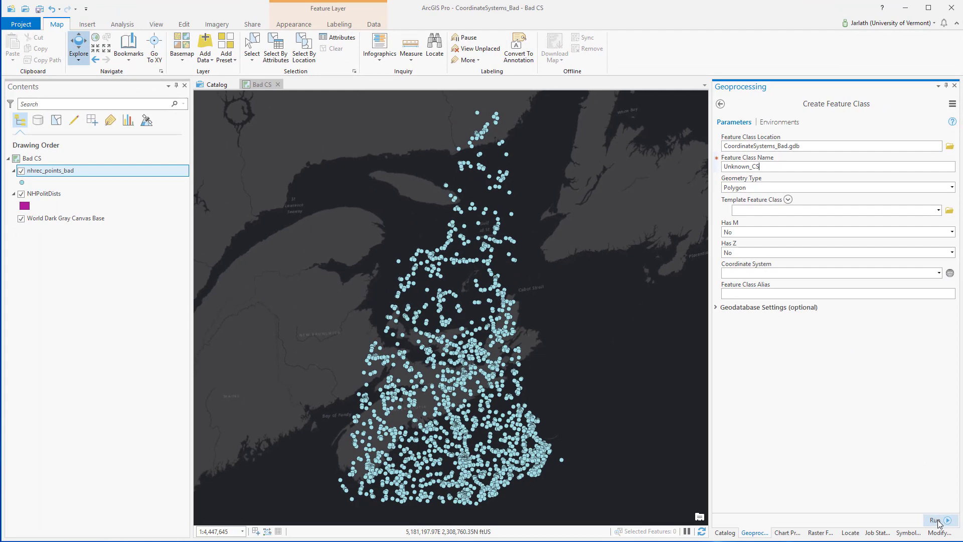
click(935, 521)
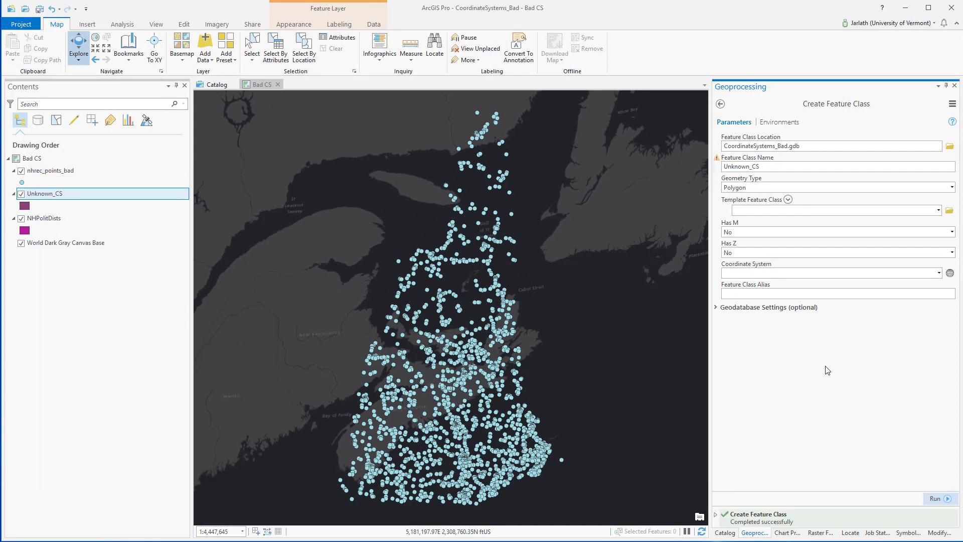
click(56, 195)
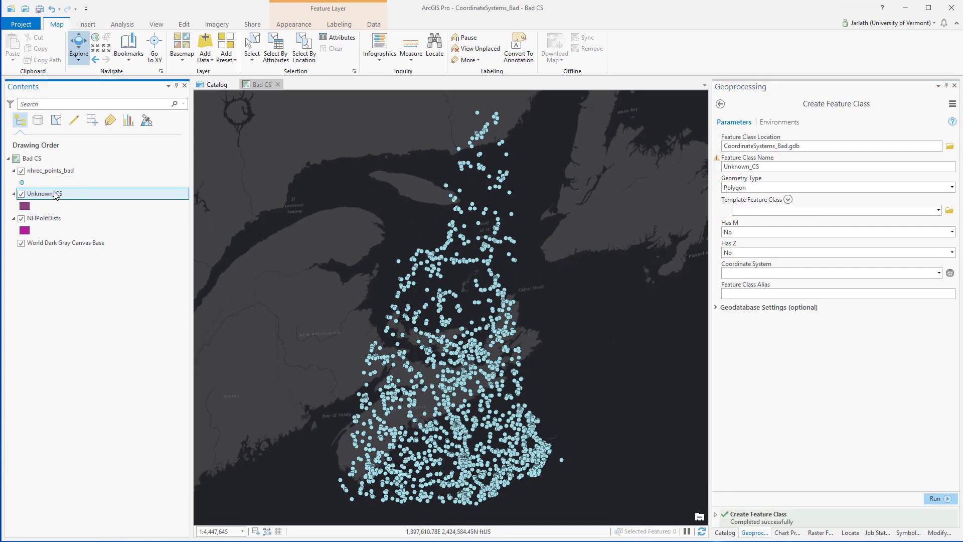
right_click(56, 195)
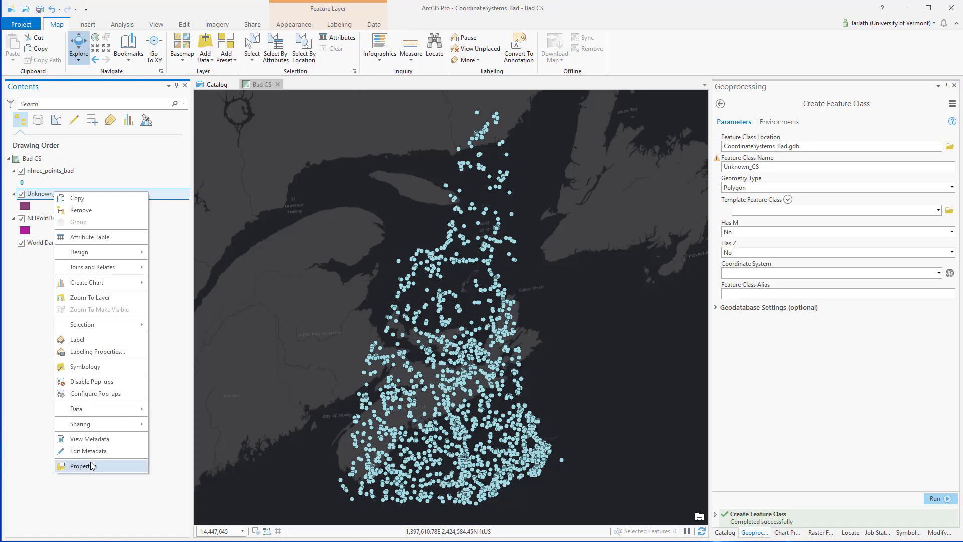
click(80, 466)
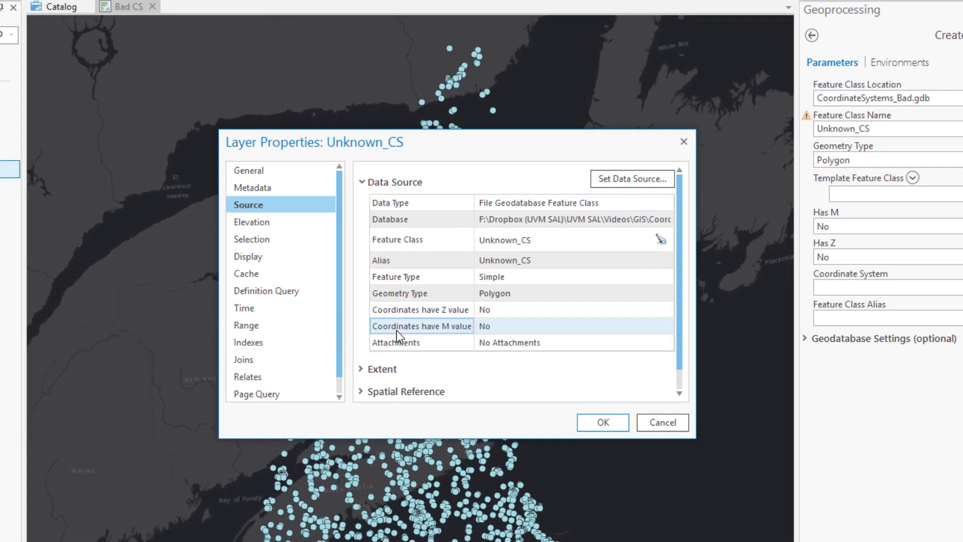
scroll(396, 330, down, 1)
click(368, 375)
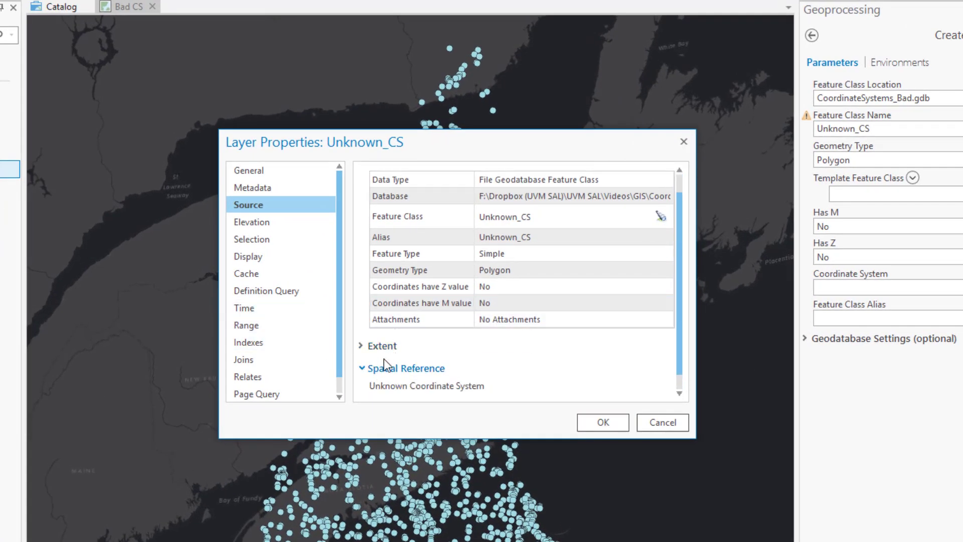
scroll(407, 366, down, 1)
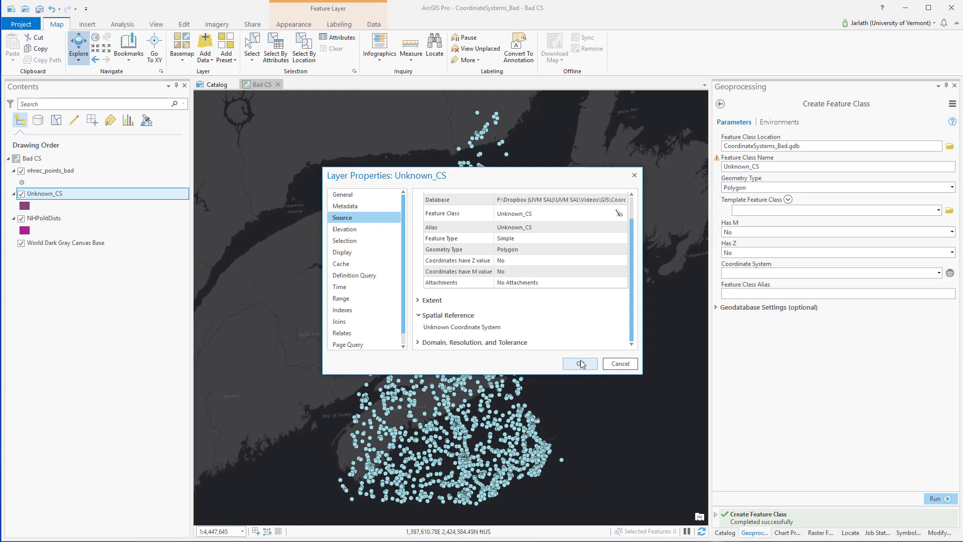
click(581, 365)
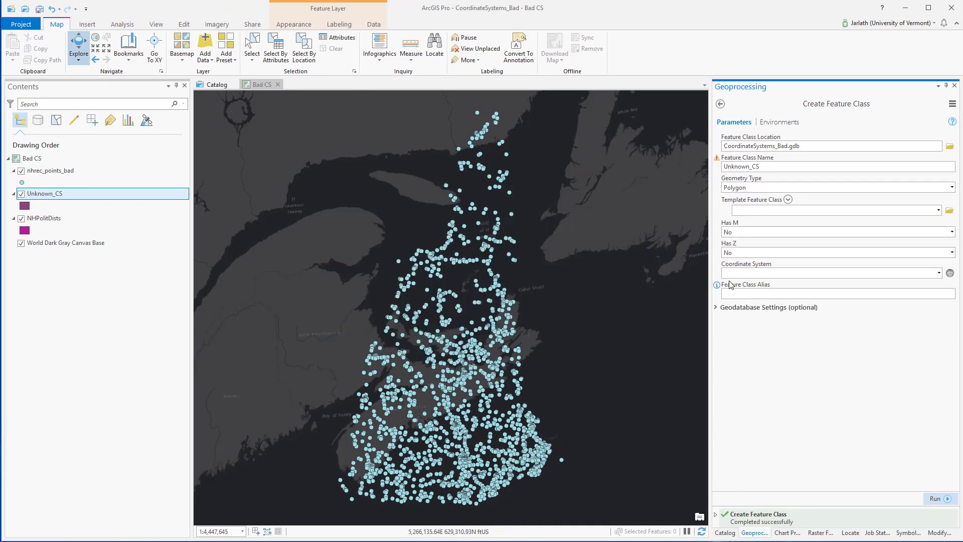
Step: Run Define Projection on nhrec_points_bad, taking the Unknown coordinate system from Unknown_CS
click(720, 103)
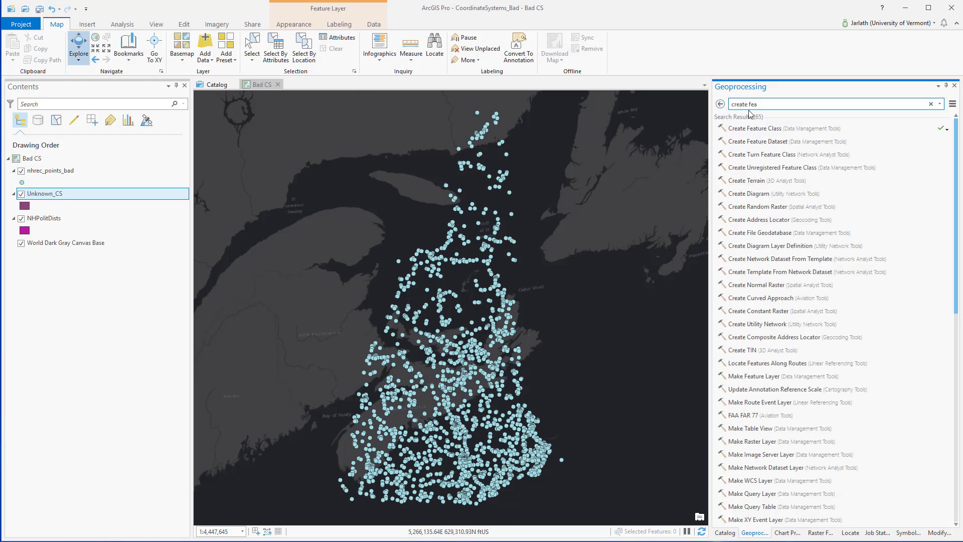
text(define)
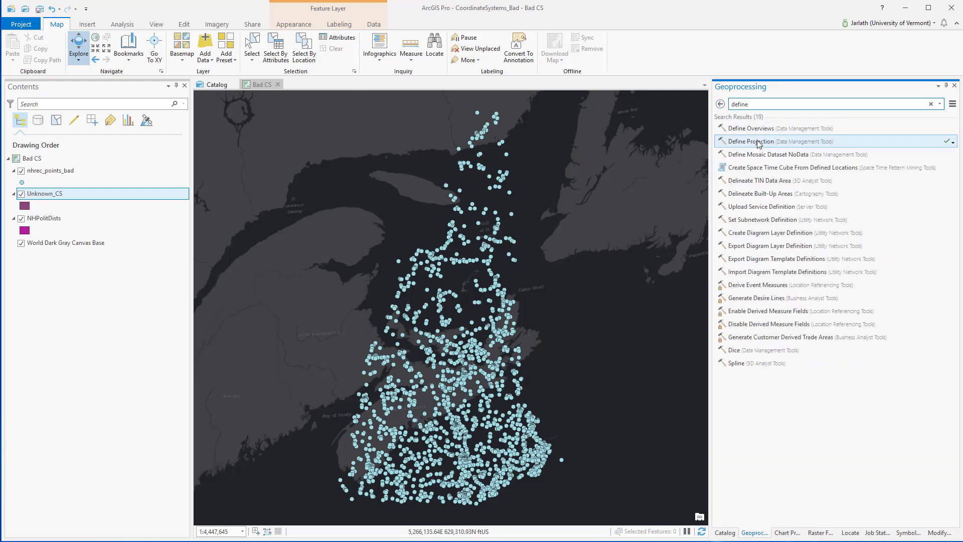
click(758, 142)
click(938, 146)
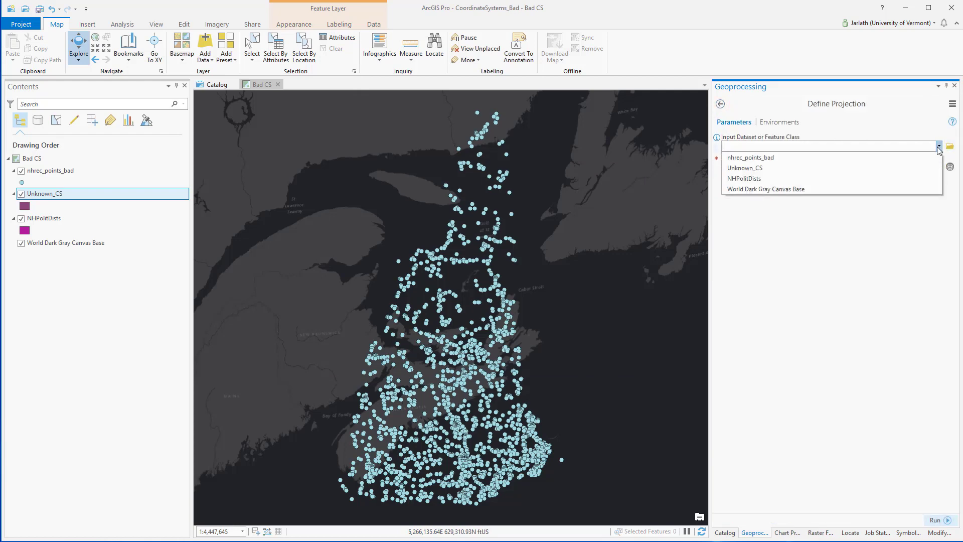
click(913, 156)
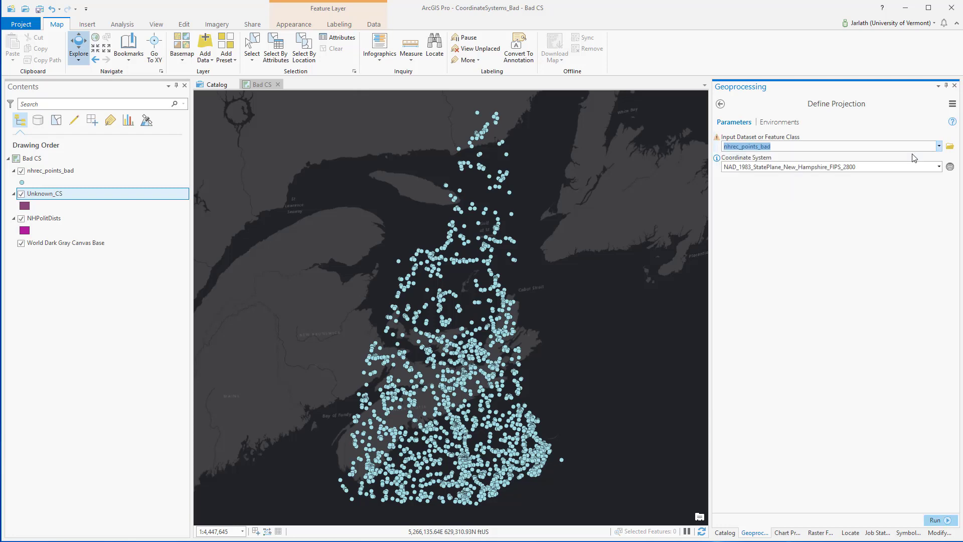
click(939, 166)
click(834, 199)
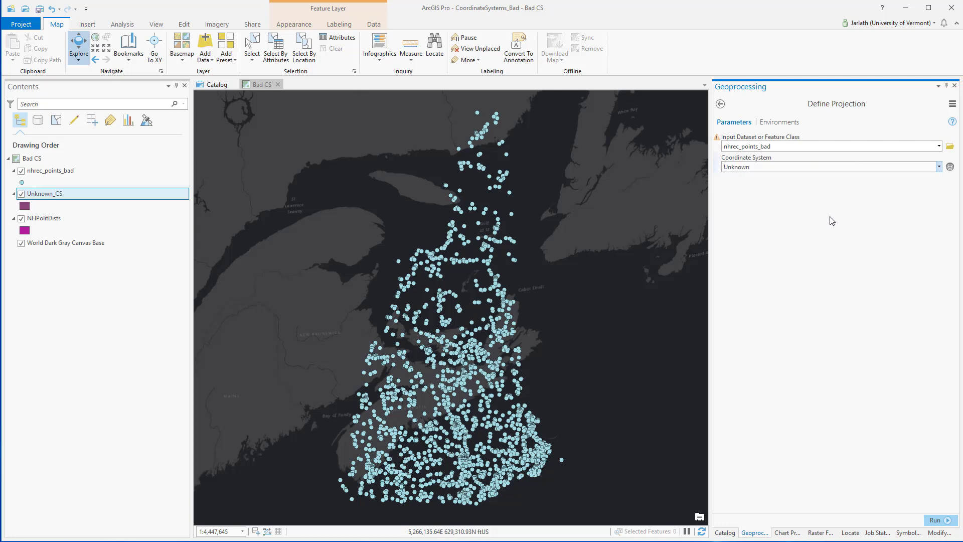
click(934, 520)
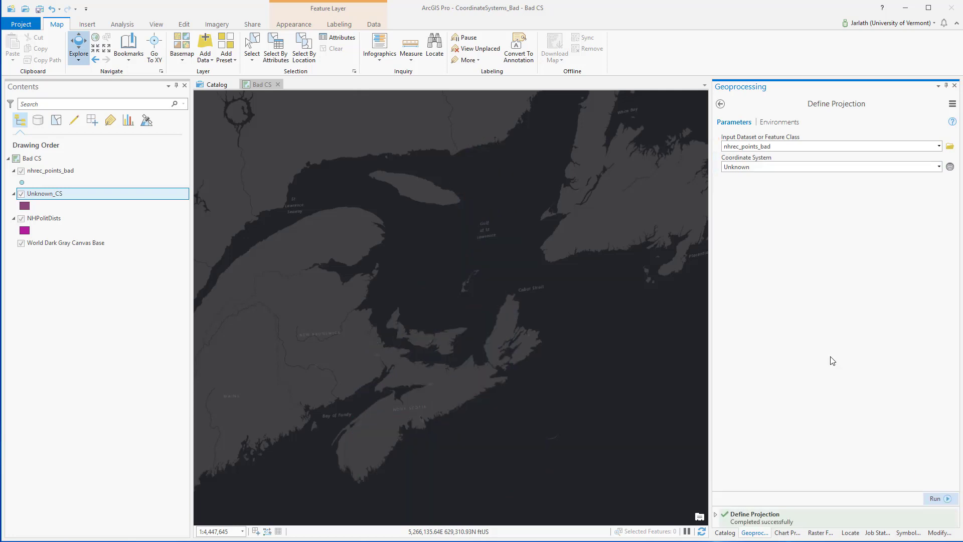
Step: Check that nhrec_points_bad's spatial reference now reads Unknown Coordinate System
click(56, 173)
right_click(58, 176)
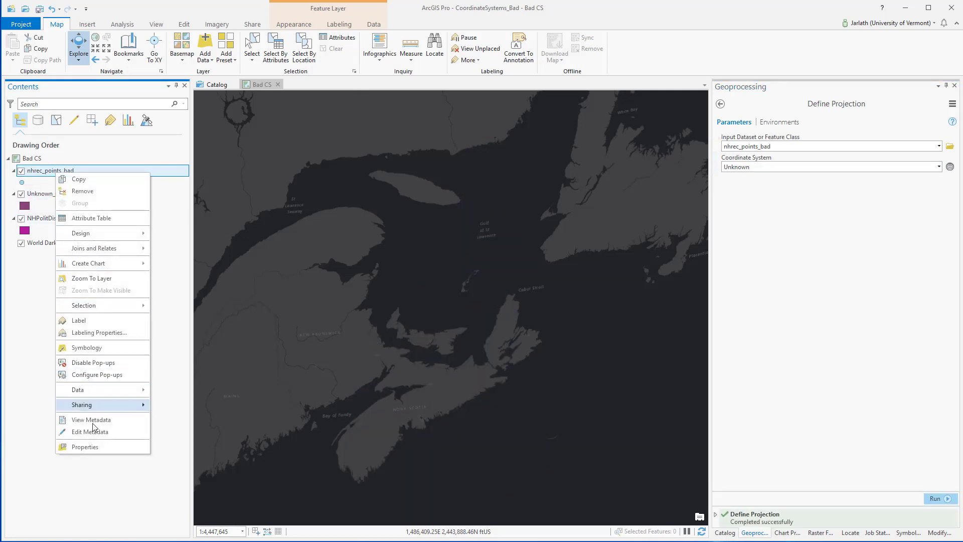
click(91, 445)
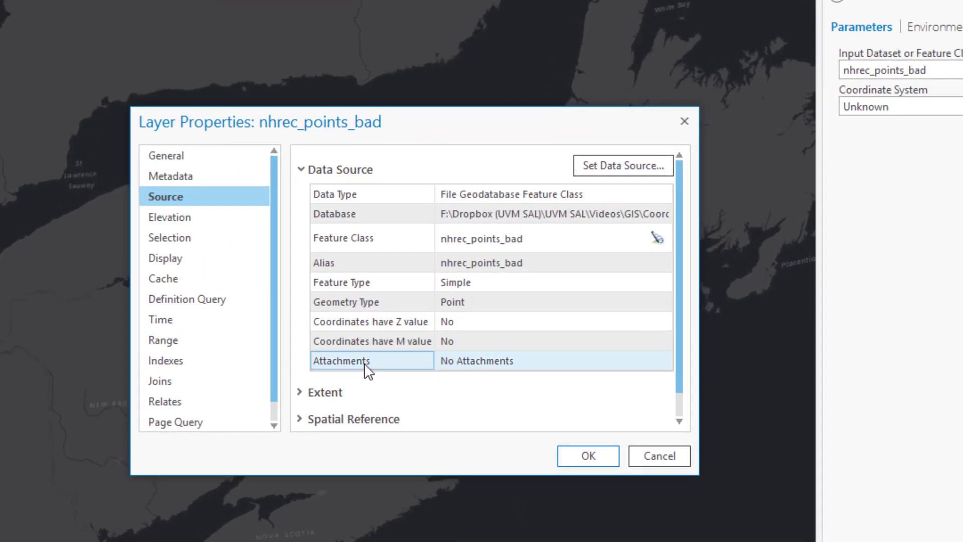
scroll(482, 318, down, 2)
click(303, 395)
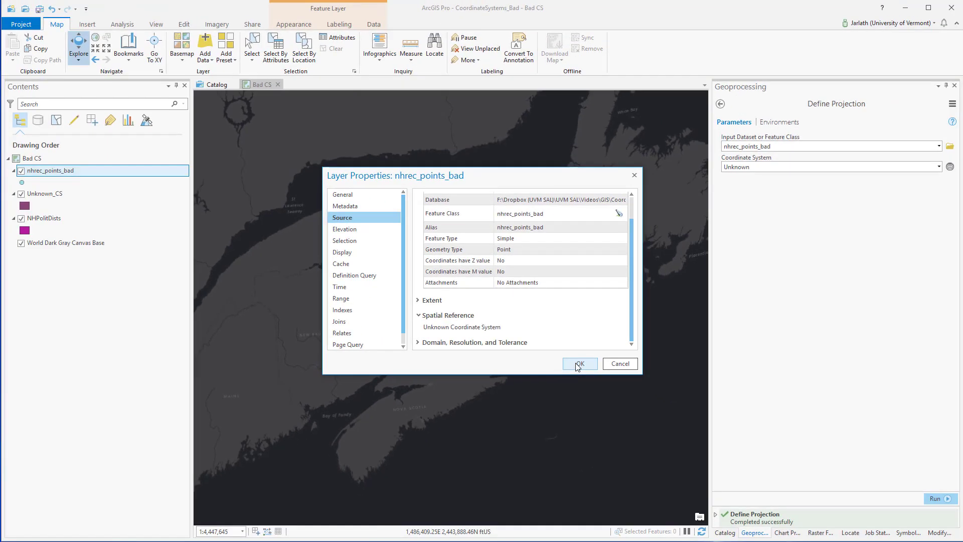
Step: Close the properties and zoom to the nhrec_points_bad layer over the NH districts
click(581, 458)
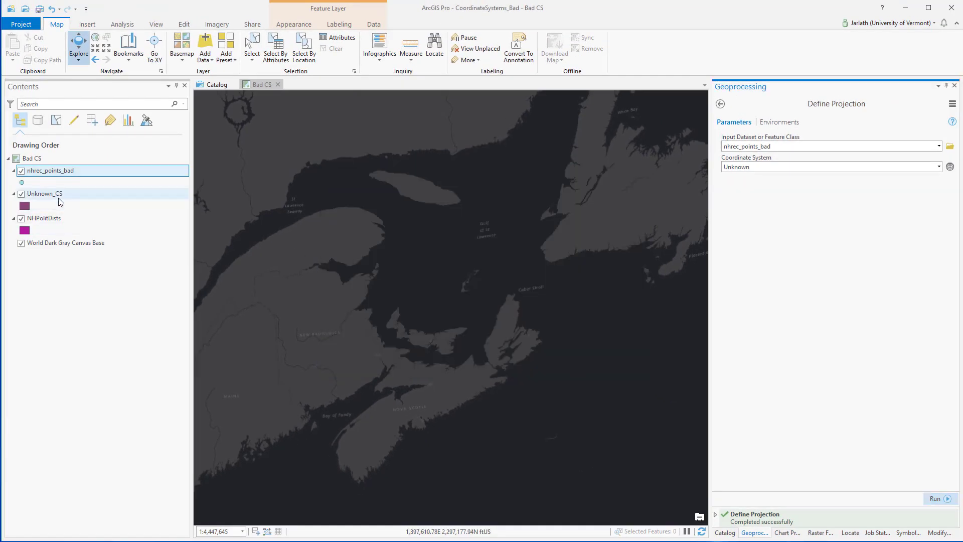
right_click(54, 173)
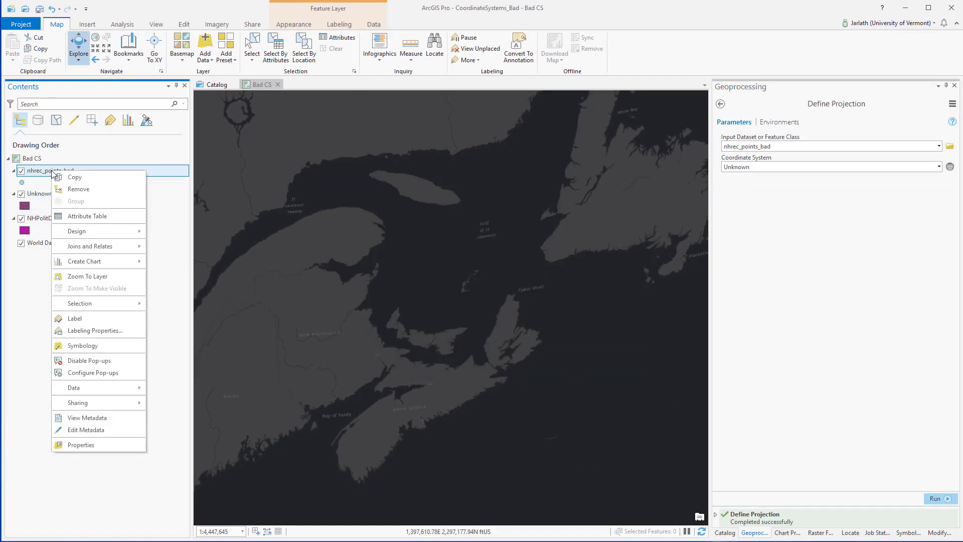
click(74, 277)
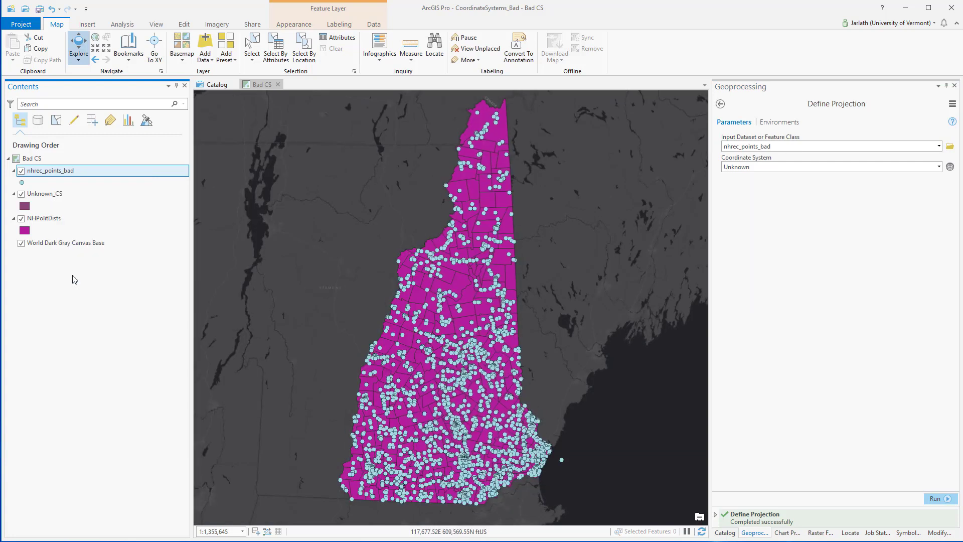
right_click(28, 158)
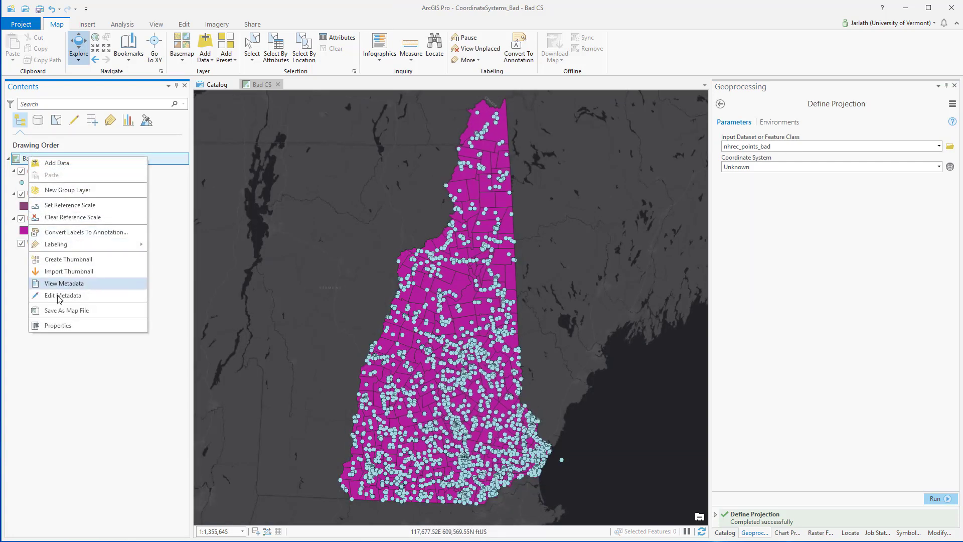
click(58, 325)
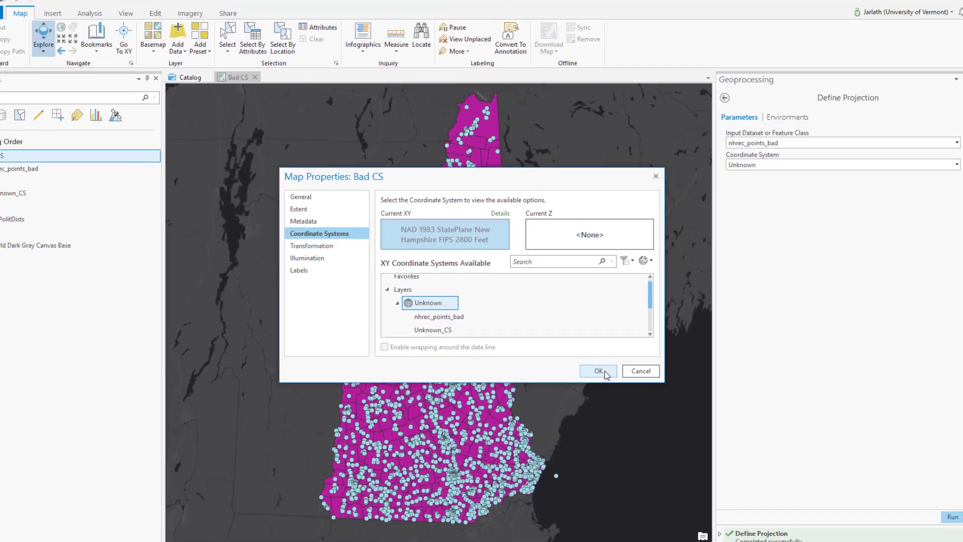
click(599, 371)
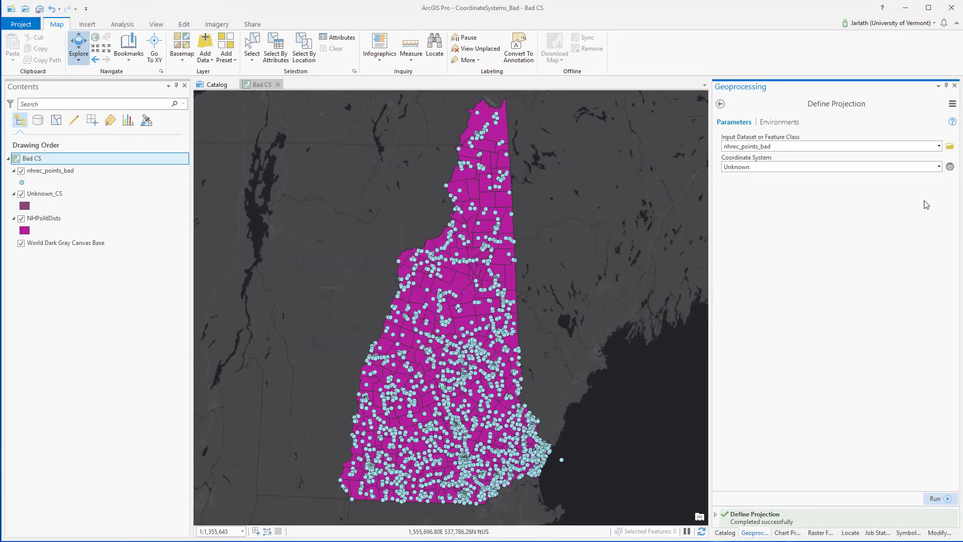
Step: Rerun Define Projection using the Bad CS map's NAD 1983 StatePlane New Hampshire FIPS 2800 Feet
click(939, 168)
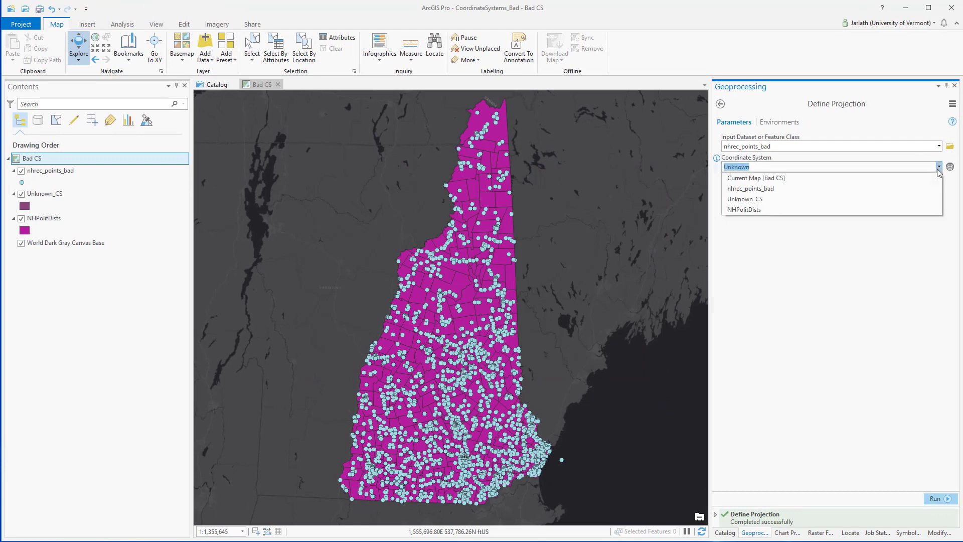
click(846, 179)
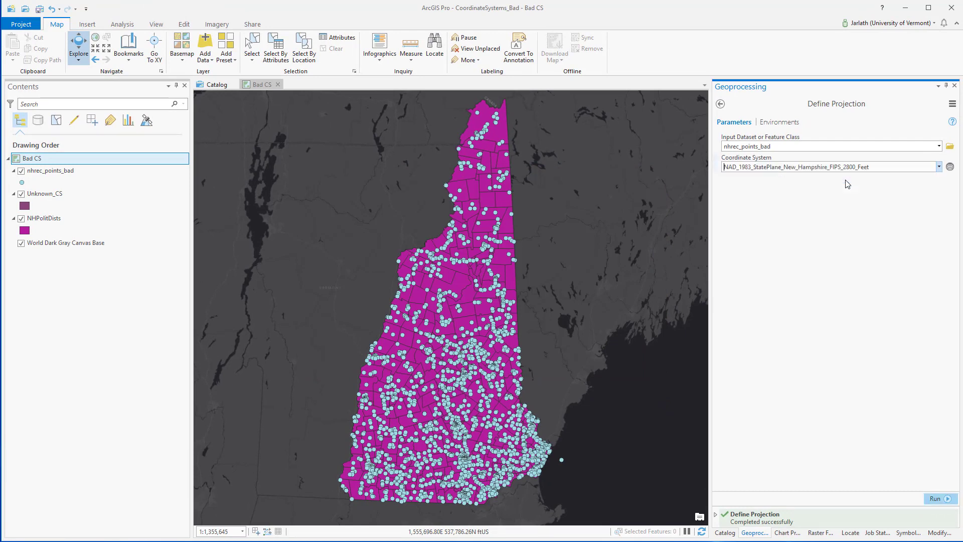
click(935, 498)
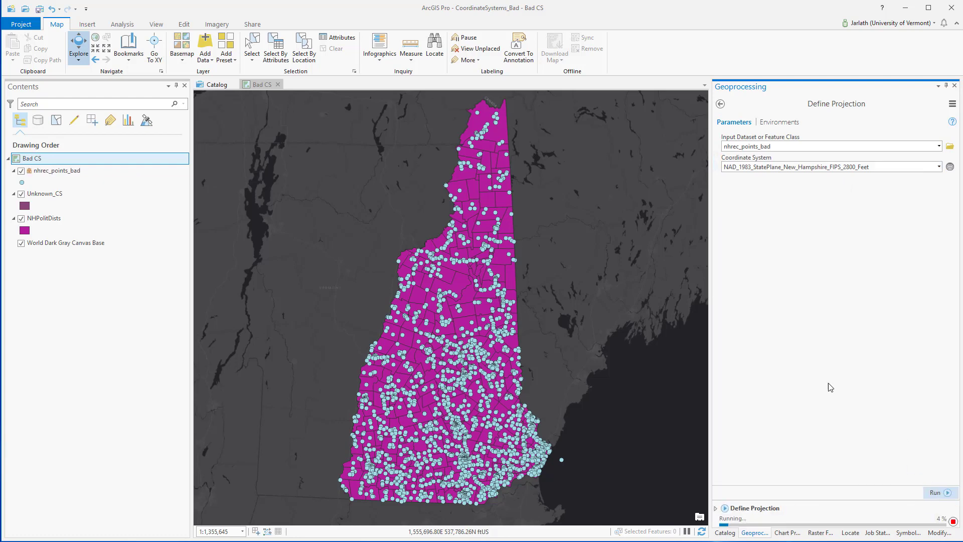
right_click(67, 170)
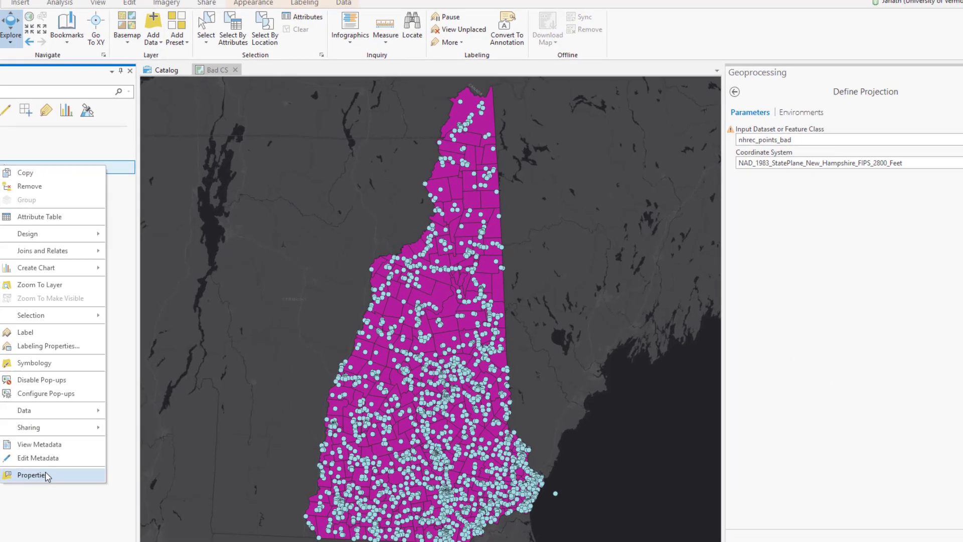
click(105, 443)
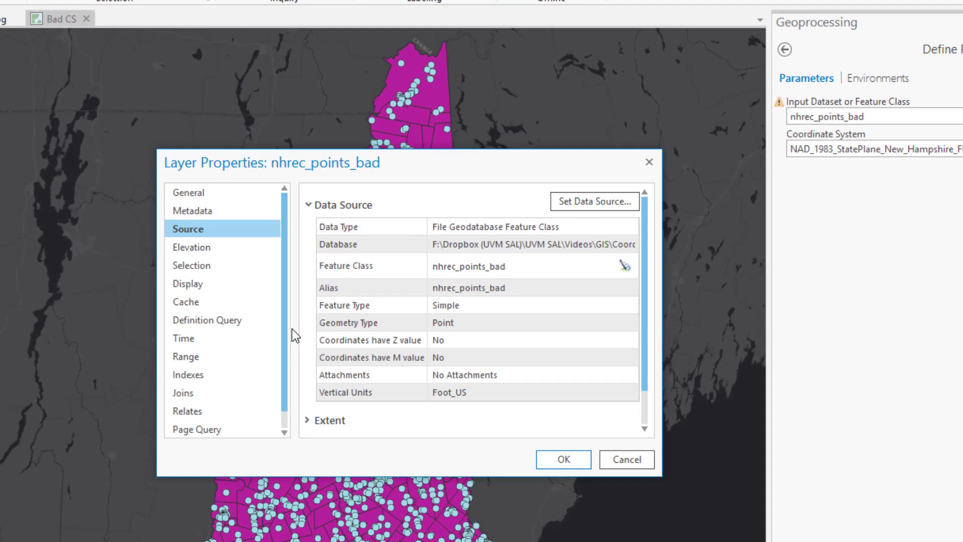
click(308, 421)
scroll(317, 394, down, 3)
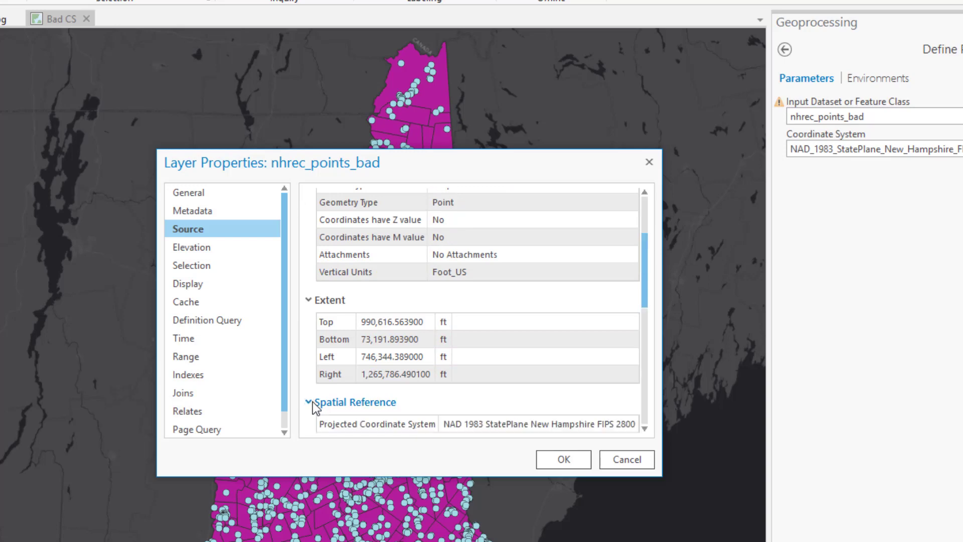
click(315, 402)
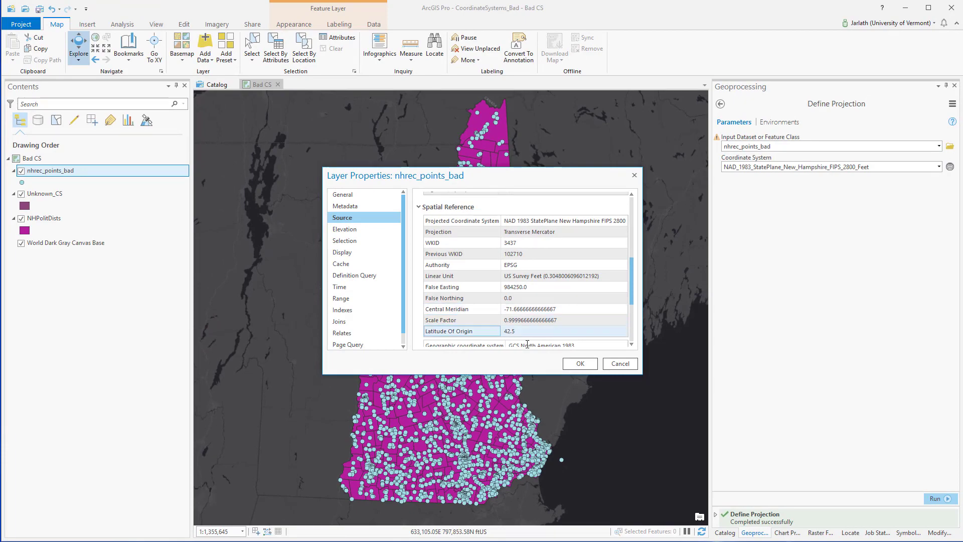
click(581, 364)
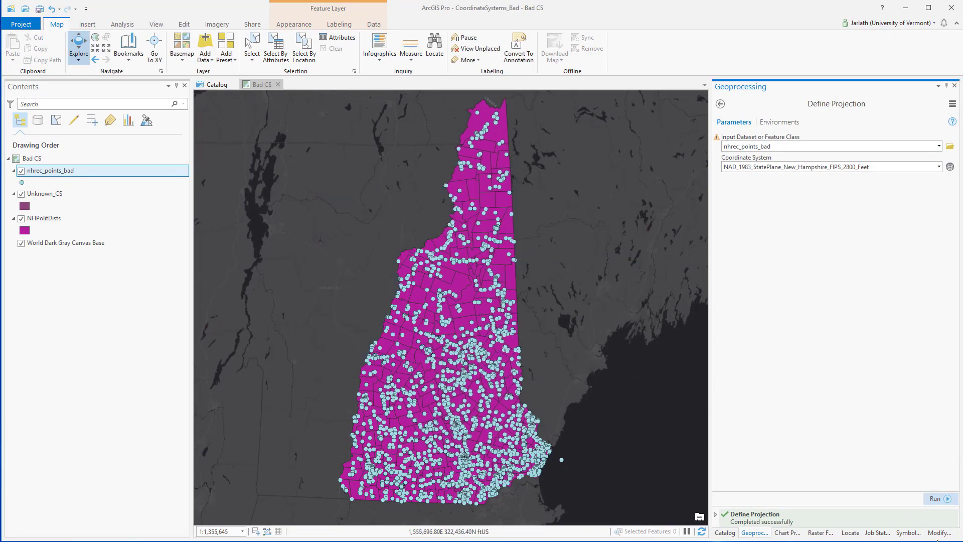